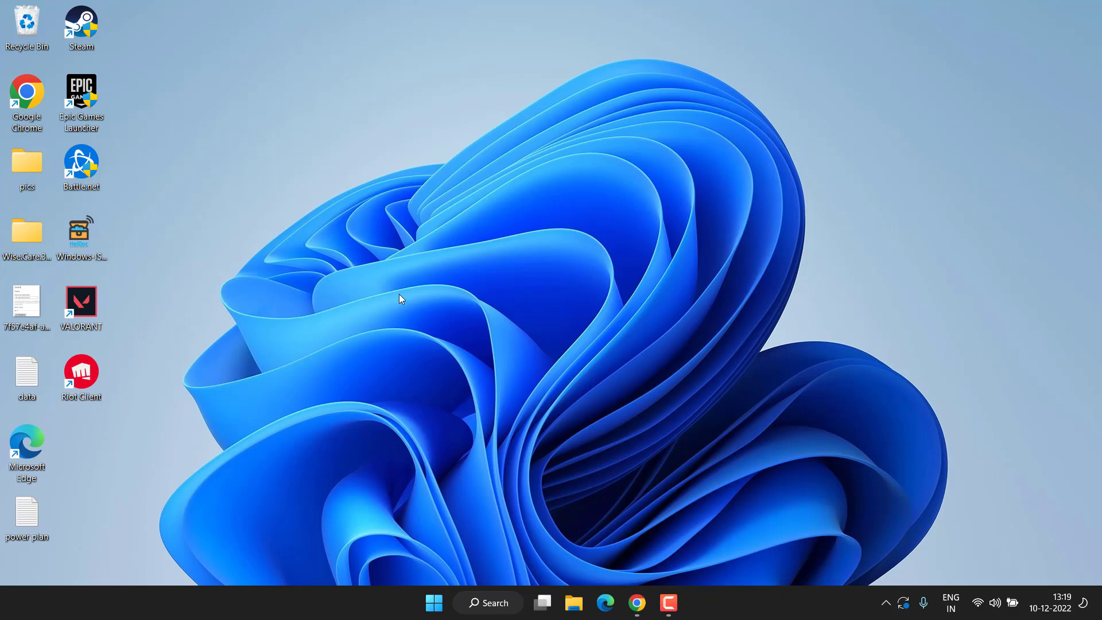
# - Turn off Real-time protection in Windows Security's Virus & threat protection settings, then minimize the window
pyautogui.press('super')
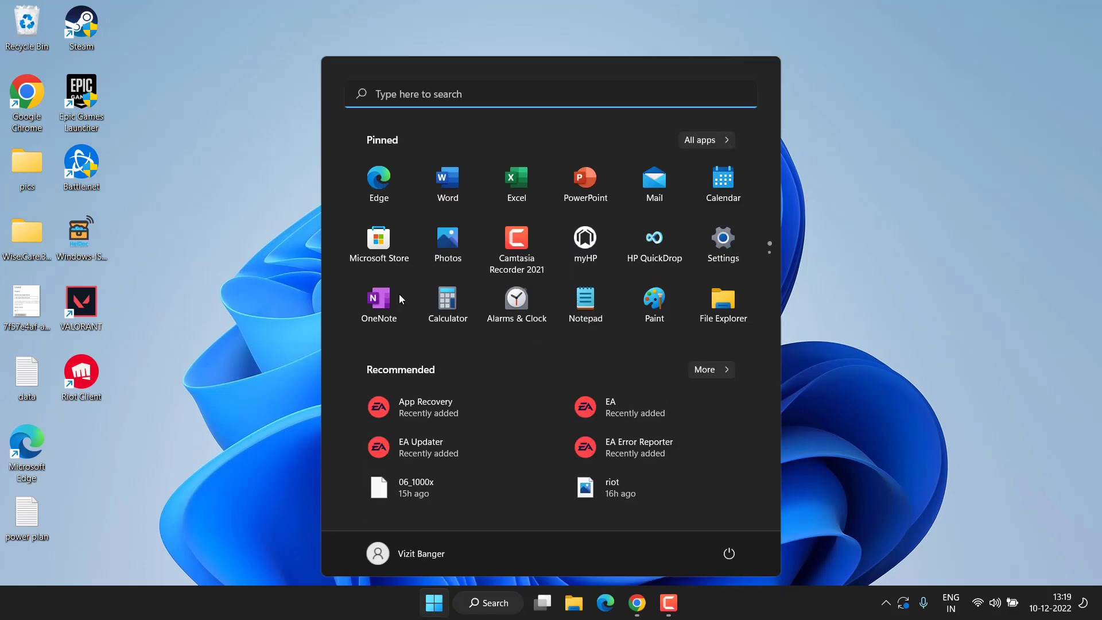
pyautogui.write('windows')
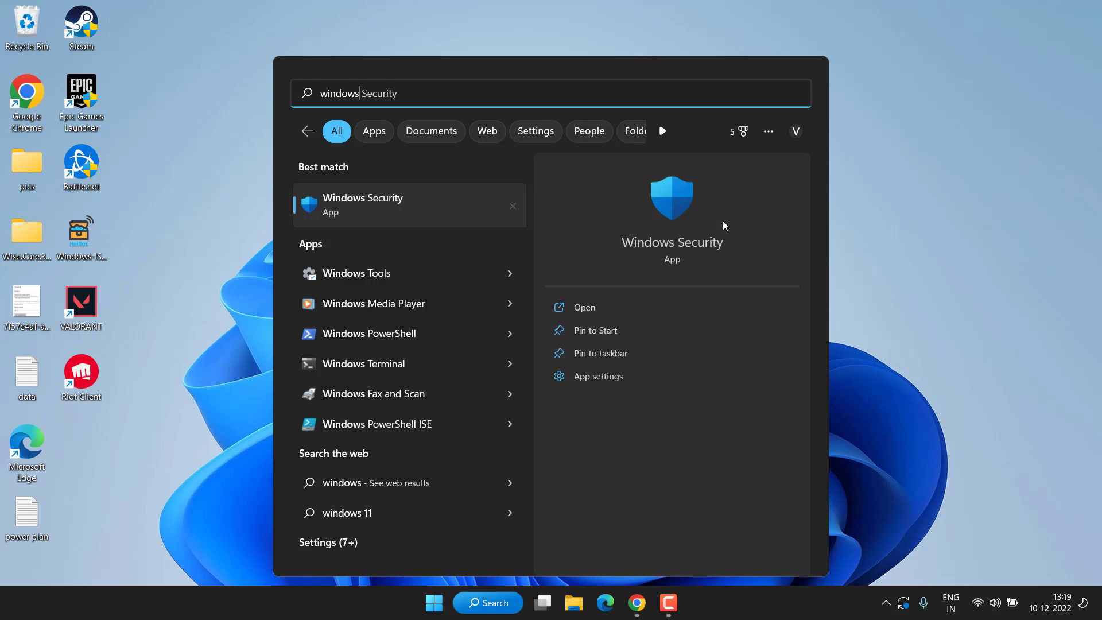
pyautogui.click(673, 209)
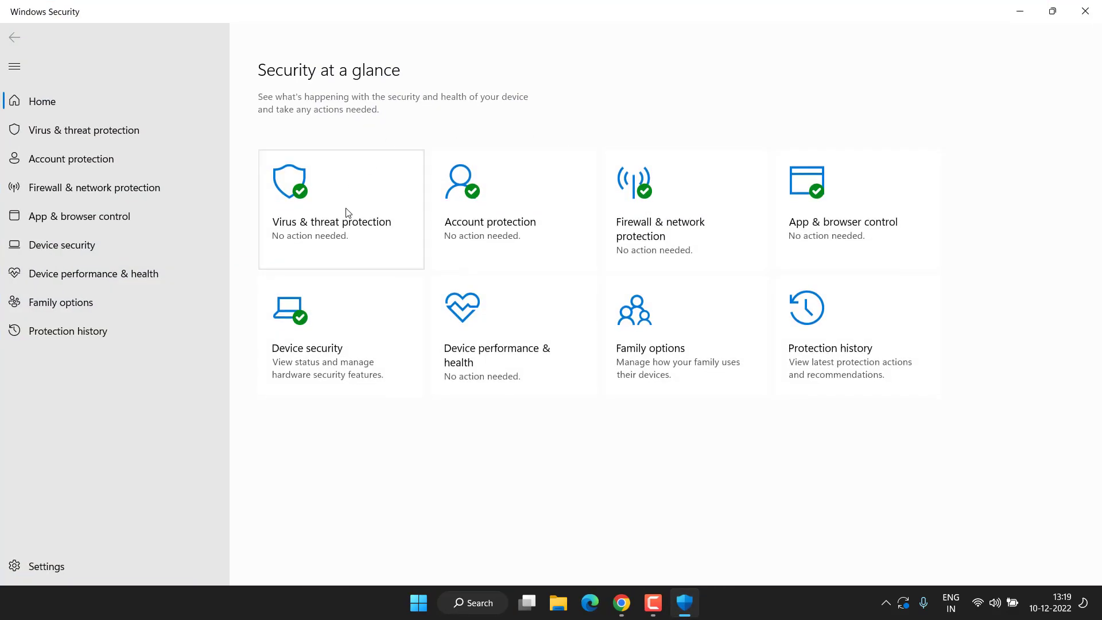
pyautogui.click(344, 219)
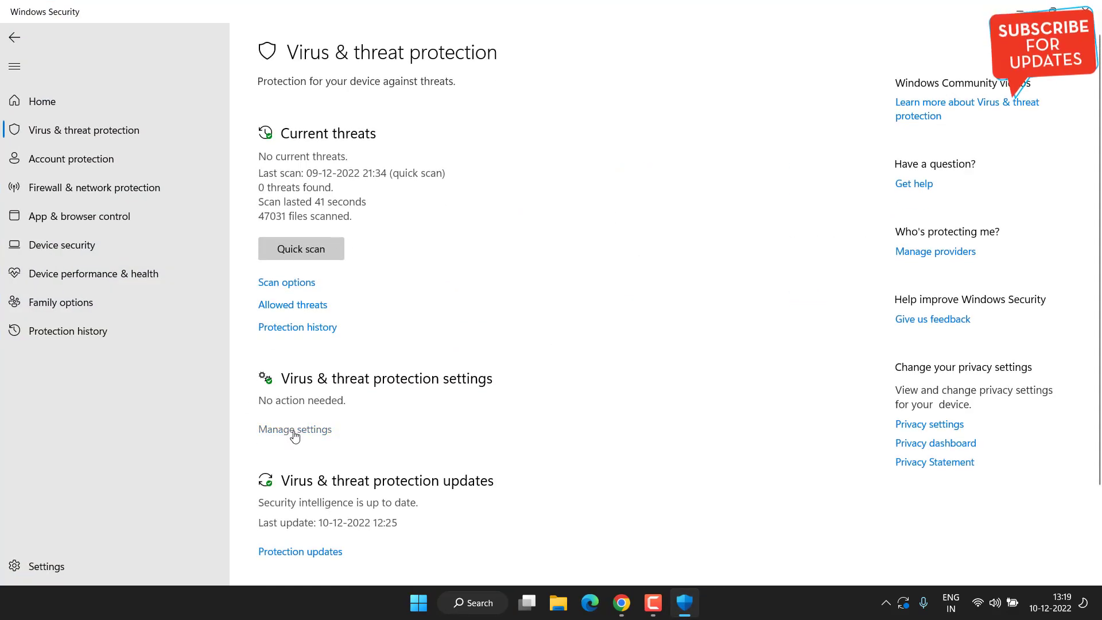
pyautogui.click(294, 429)
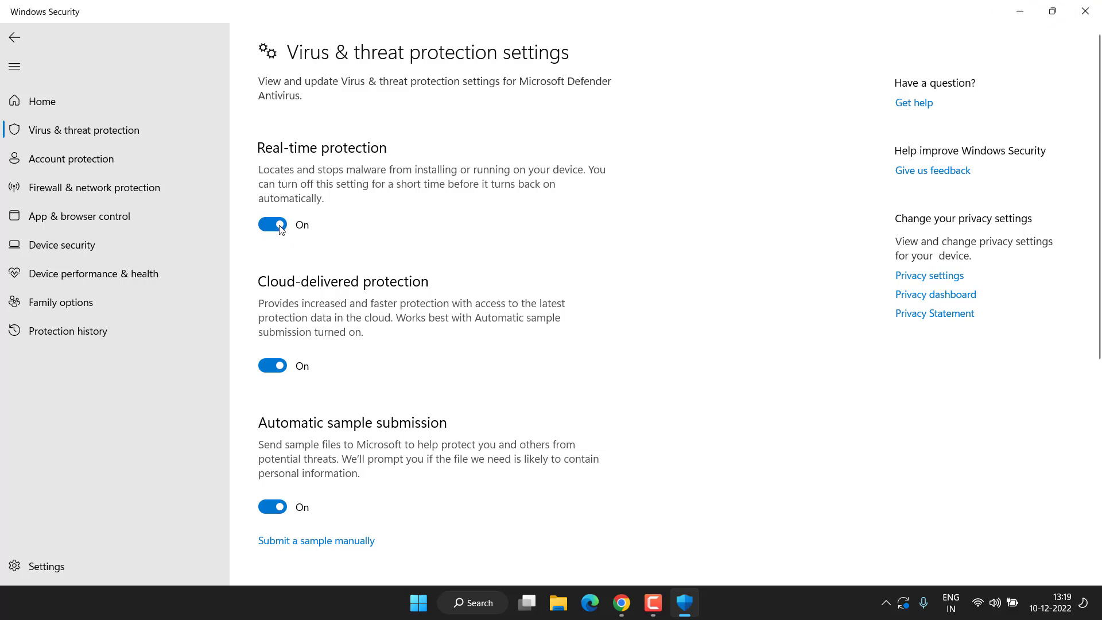
pyautogui.click(273, 225)
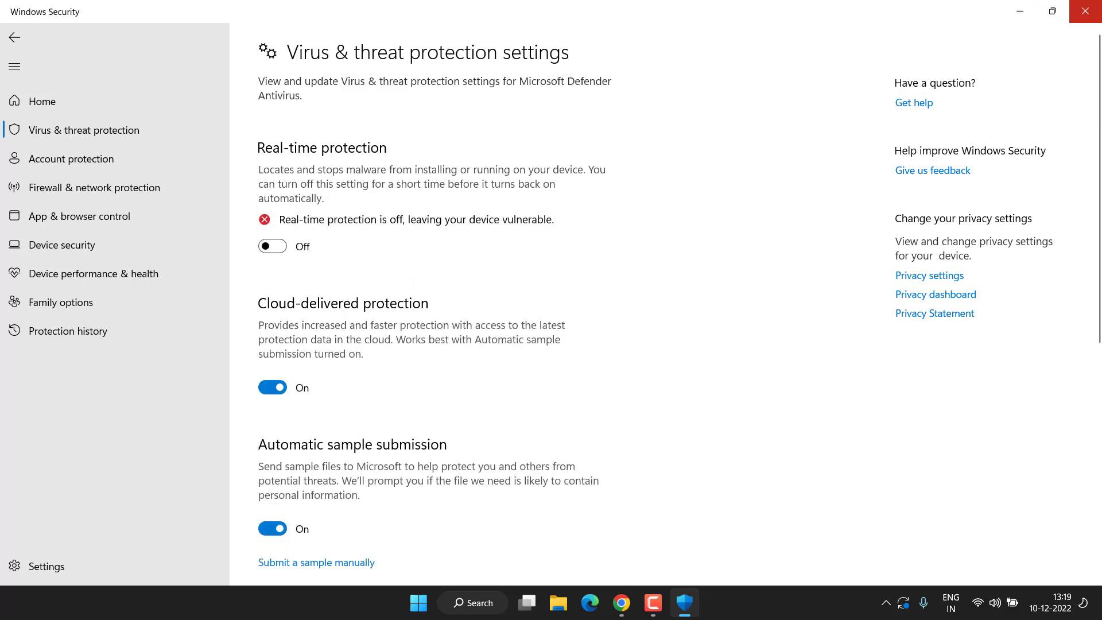
pyautogui.click(1020, 11)
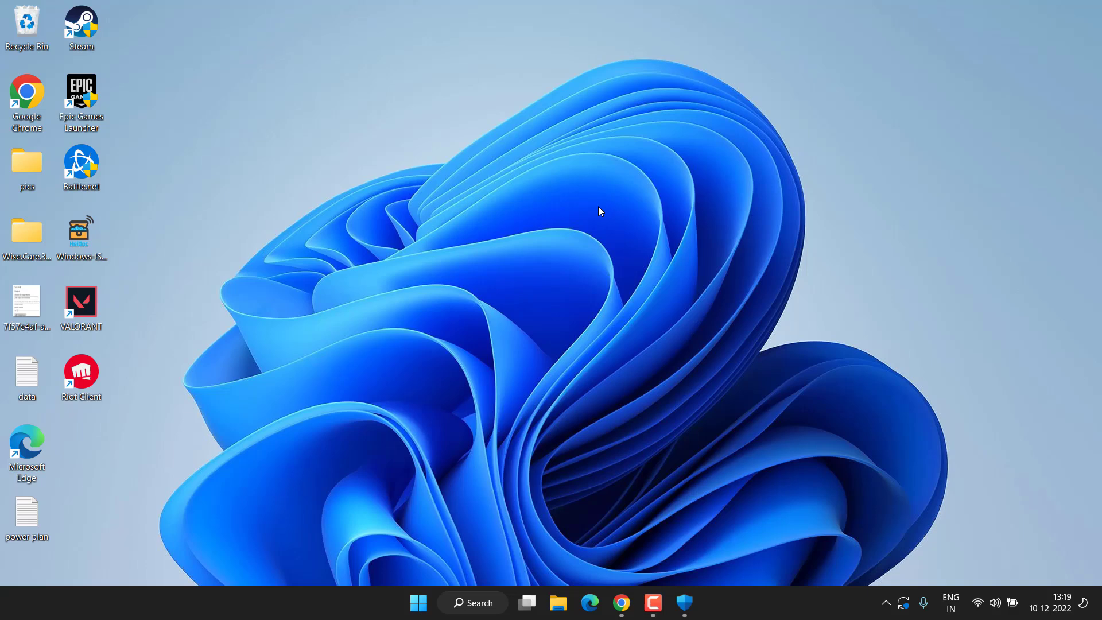
# - Open Settings and go to Apps > Apps & features to see the installed apps list
pyautogui.press('super+i')
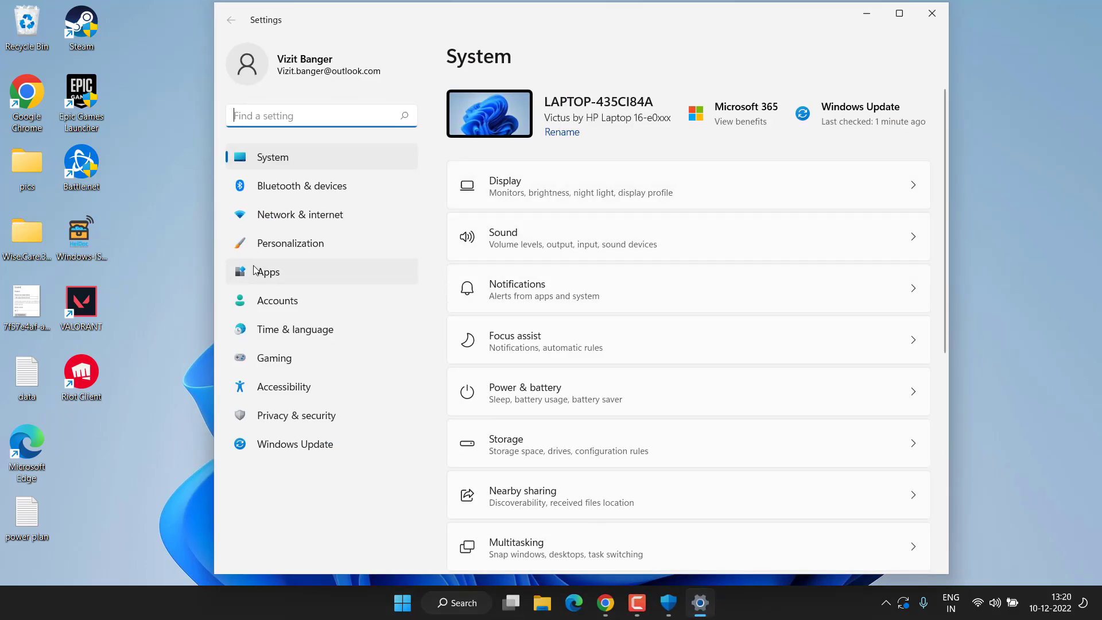
pyautogui.click(280, 275)
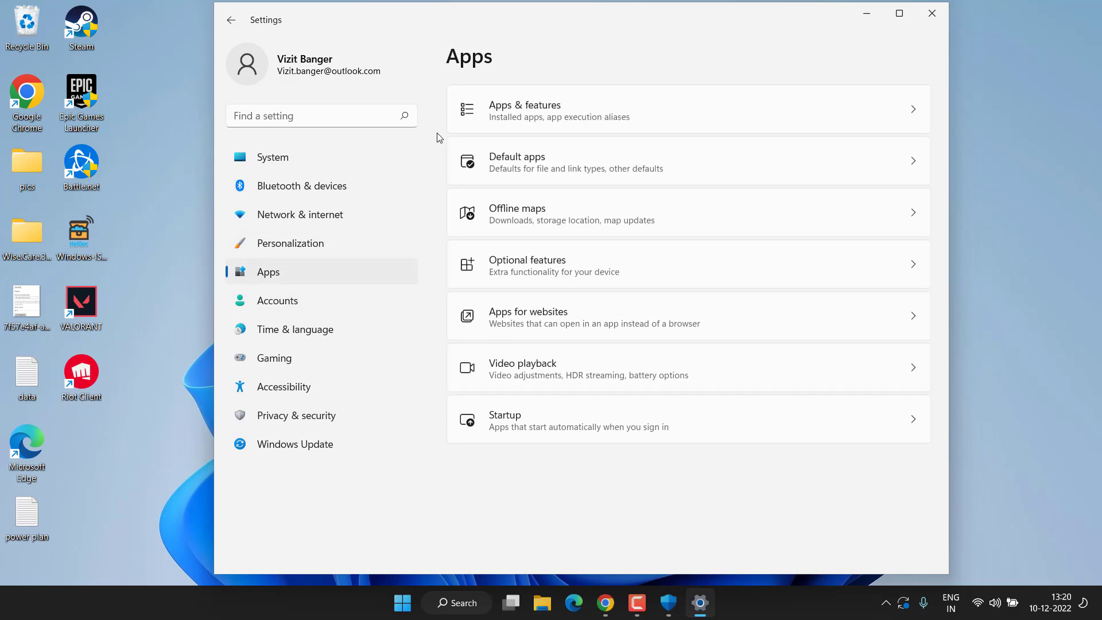
pyautogui.click(567, 112)
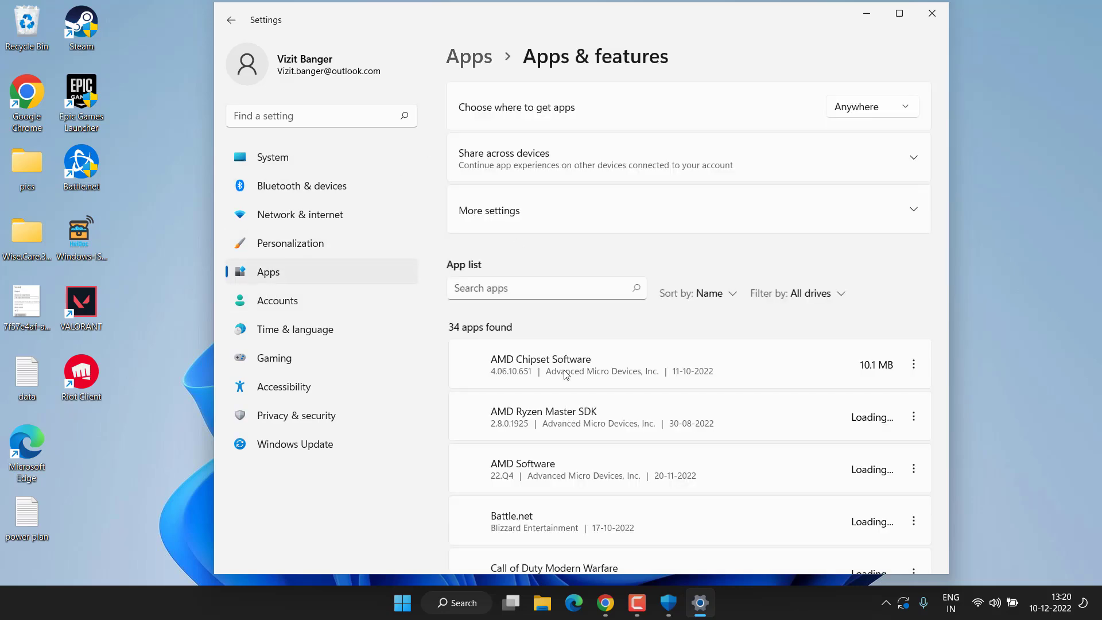
pyautogui.scroll(-3, 590, 385)
pyautogui.scroll(-4, 591, 385)
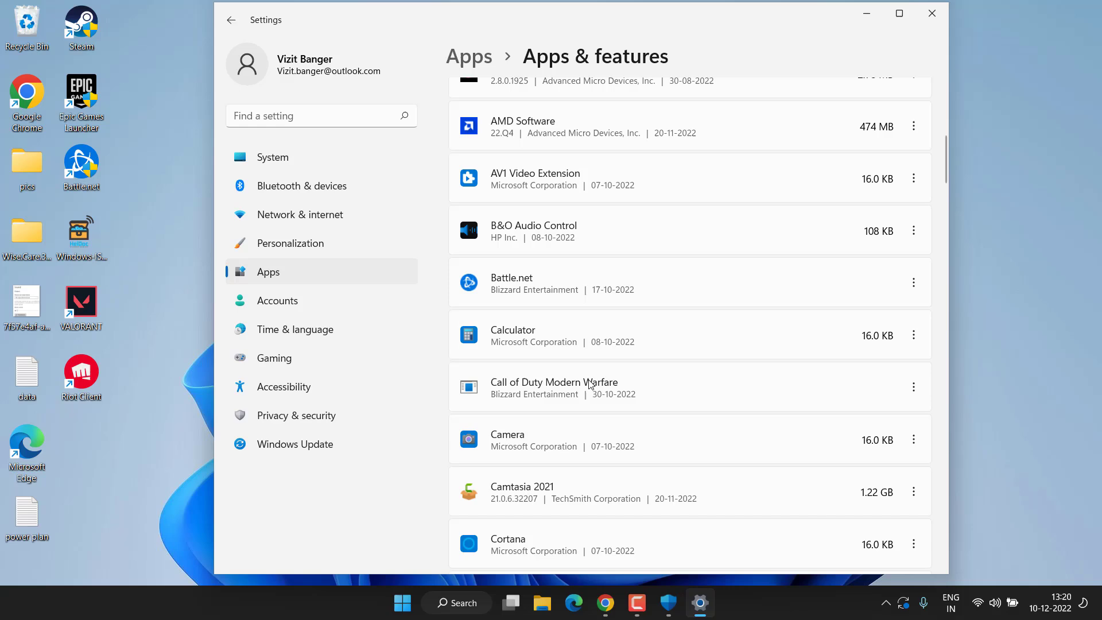
pyautogui.scroll(-4, 592, 385)
pyautogui.scroll(-3, 591, 384)
pyautogui.scroll(-2, 590, 385)
pyautogui.scroll(-4, 590, 386)
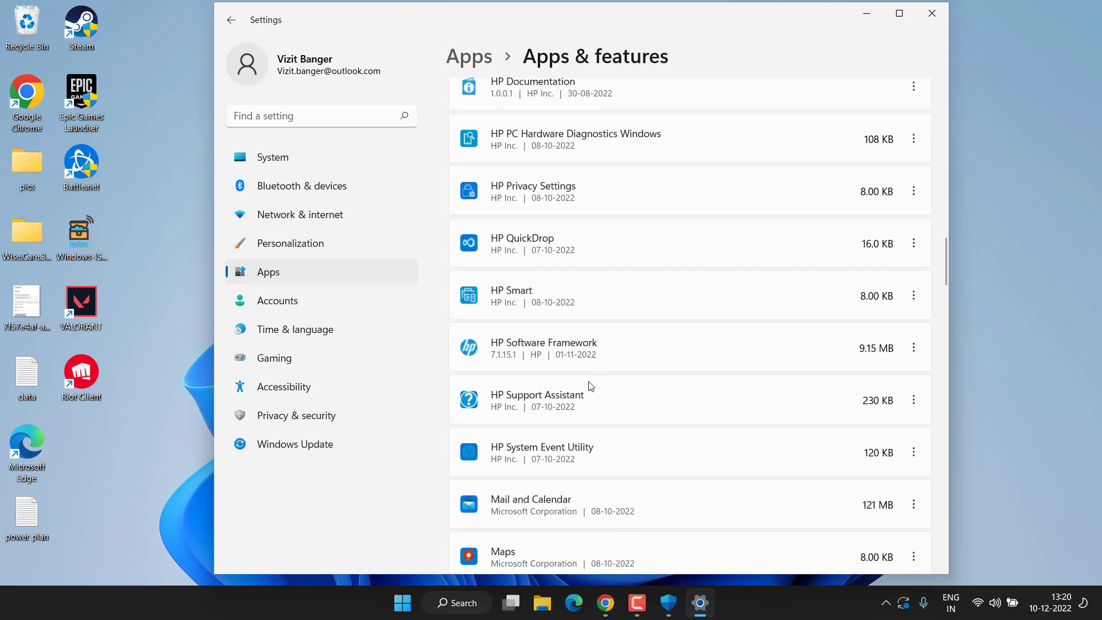
pyautogui.scroll(-4, 591, 385)
pyautogui.scroll(-3, 591, 384)
pyautogui.scroll(-3, 591, 385)
pyautogui.scroll(-2, 591, 385)
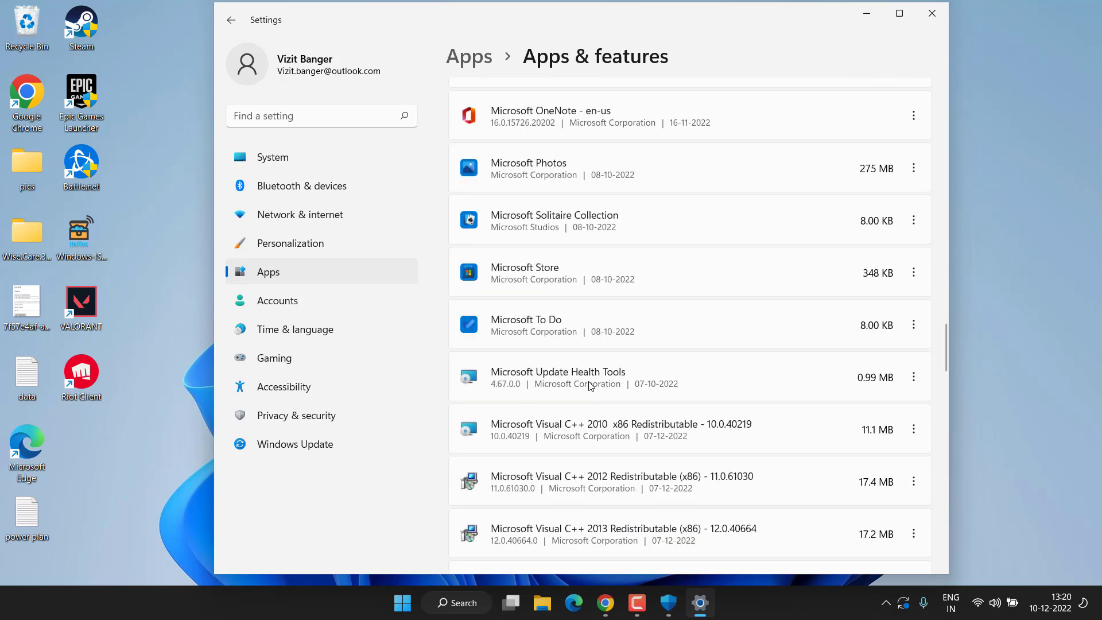
pyautogui.scroll(-2, 590, 385)
pyautogui.scroll(-1, 590, 385)
pyautogui.scroll(-4, 591, 384)
pyautogui.scroll(-3, 591, 386)
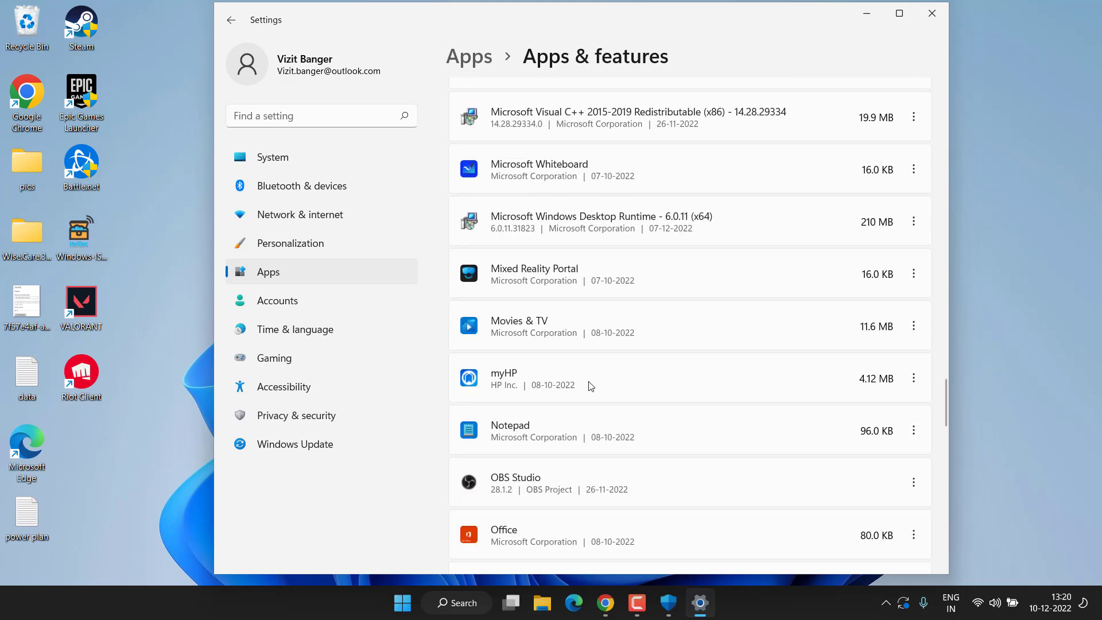
pyautogui.scroll(-2, 592, 384)
pyautogui.scroll(-4, 591, 385)
pyautogui.scroll(-3, 591, 385)
pyautogui.scroll(-1, 517, 345)
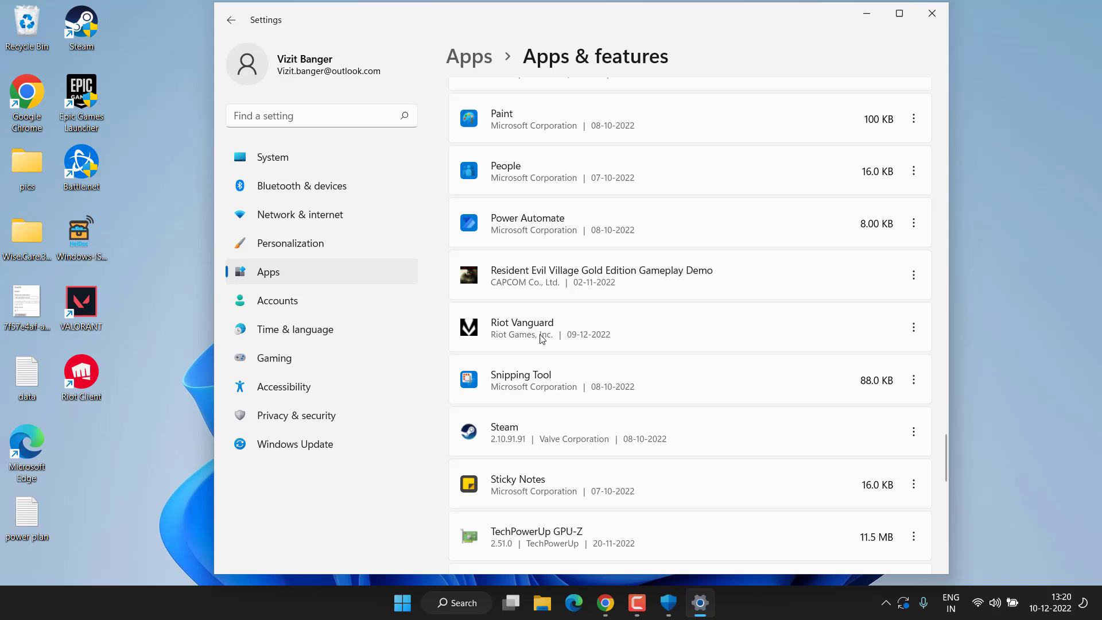
# - Uninstall Riot Vanguard from Apps & features, confirming both prompts, then close Settings
pyautogui.click(914, 327)
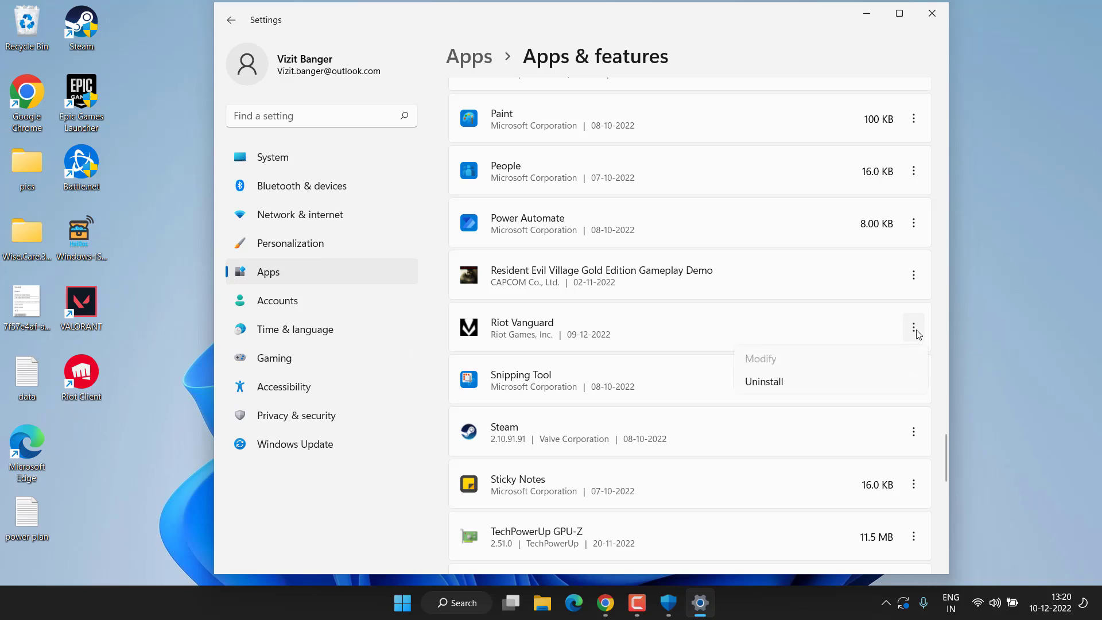
pyautogui.click(780, 386)
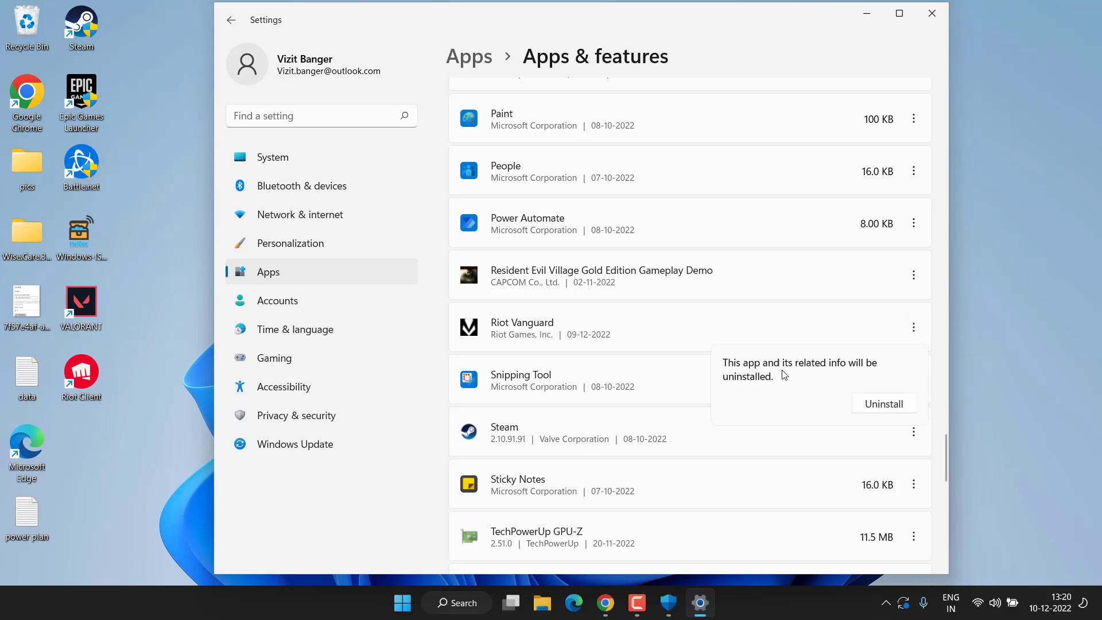
pyautogui.click(884, 404)
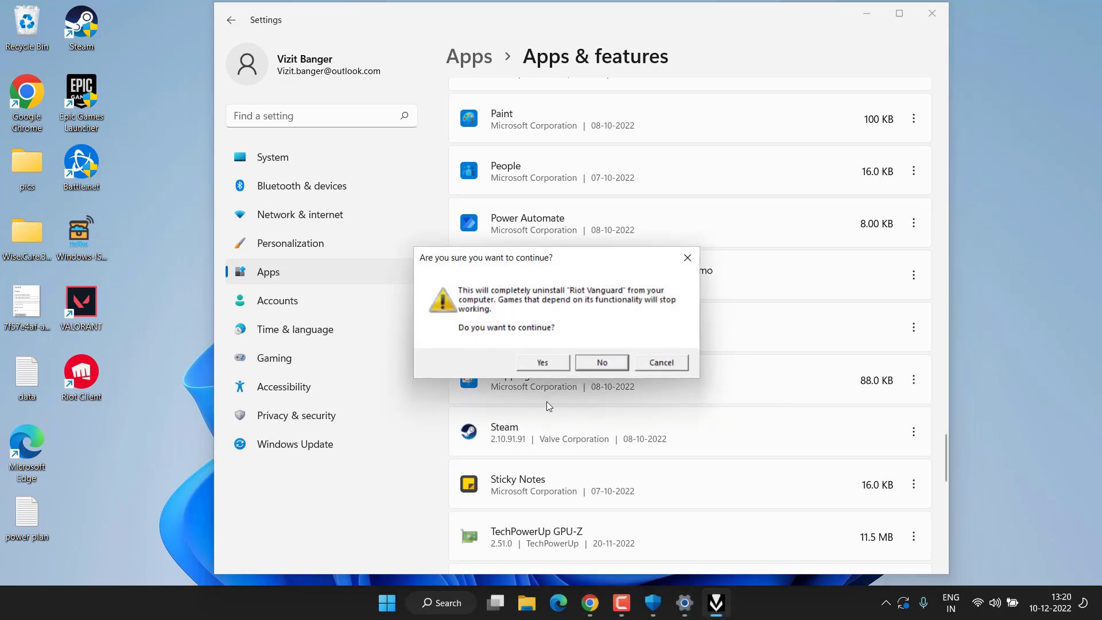
pyautogui.click(543, 362)
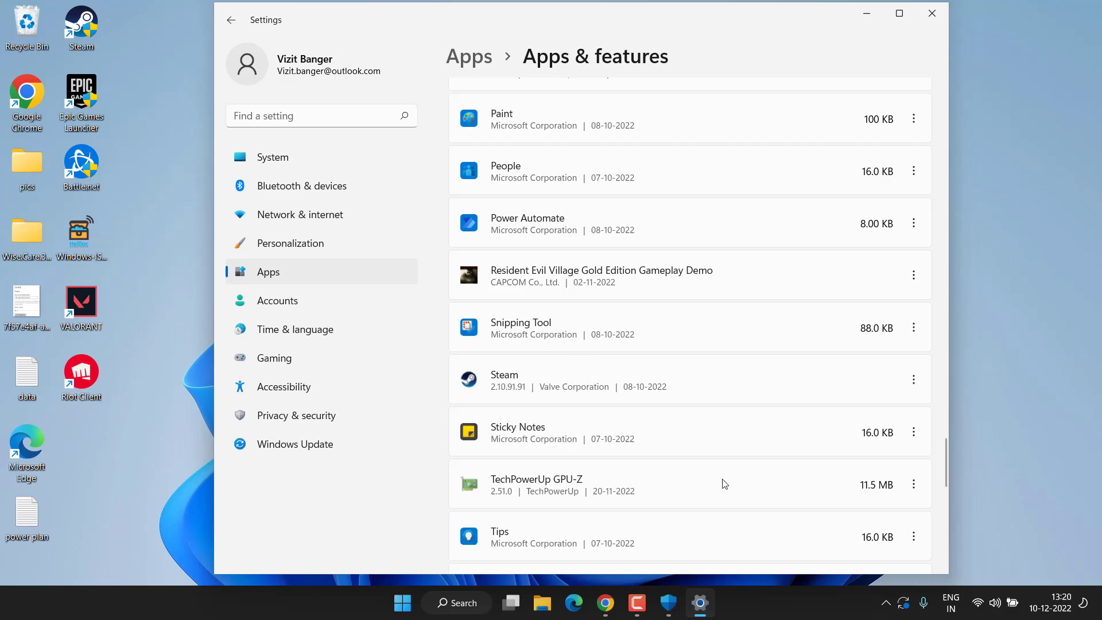
pyautogui.click(931, 12)
pyautogui.click(605, 603)
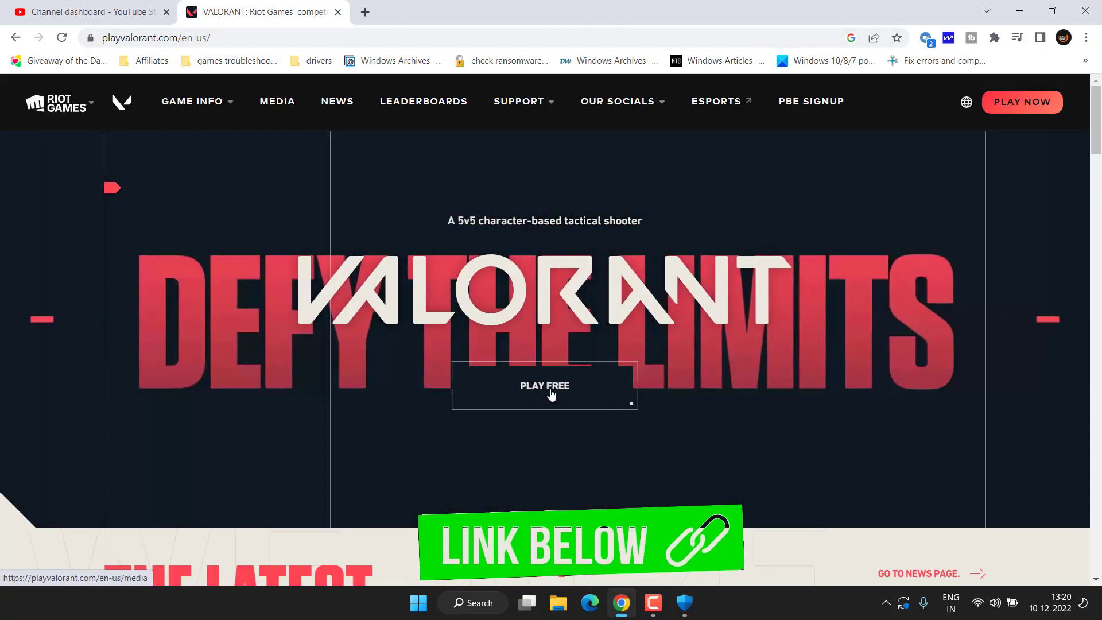
# - Sign in to the Riot site with Google and save the Install VALORANT installer
pyautogui.click(545, 385)
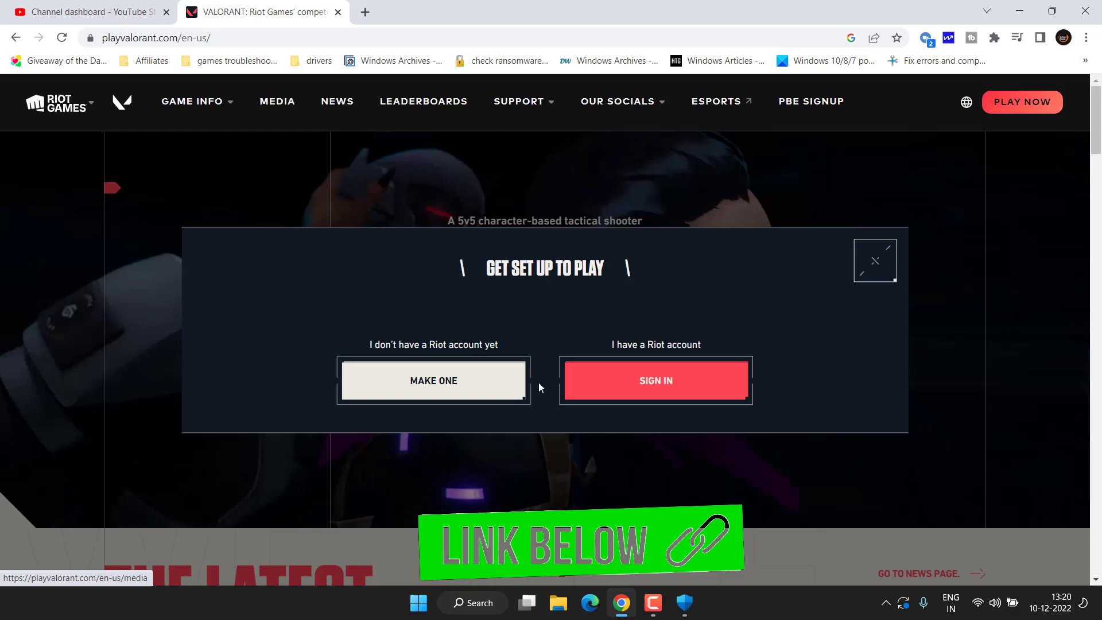
pyautogui.click(649, 380)
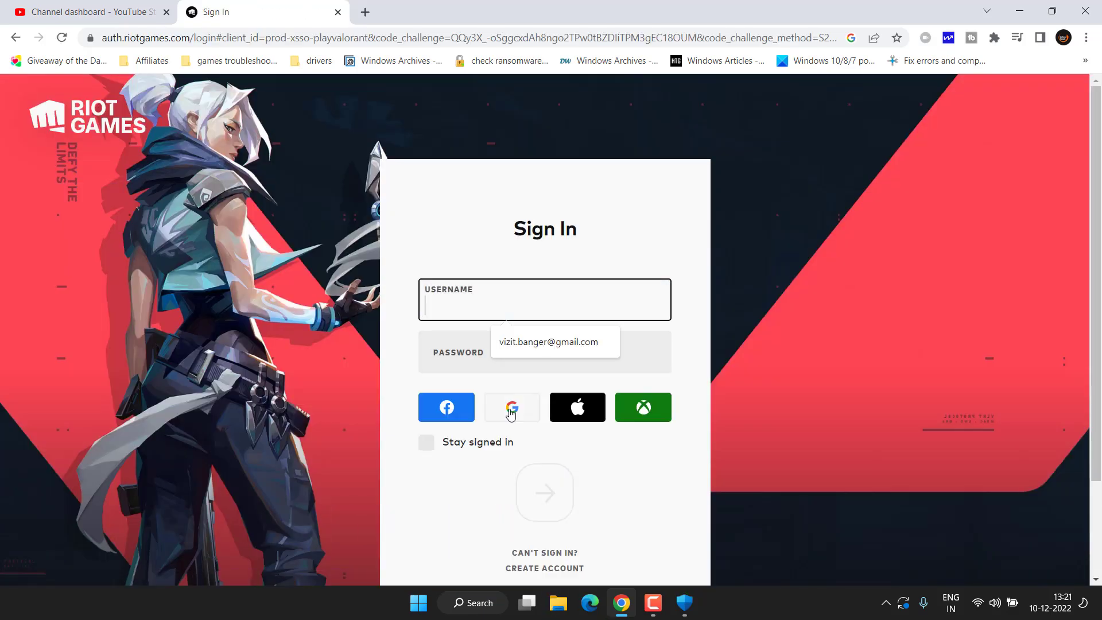
pyautogui.click(512, 406)
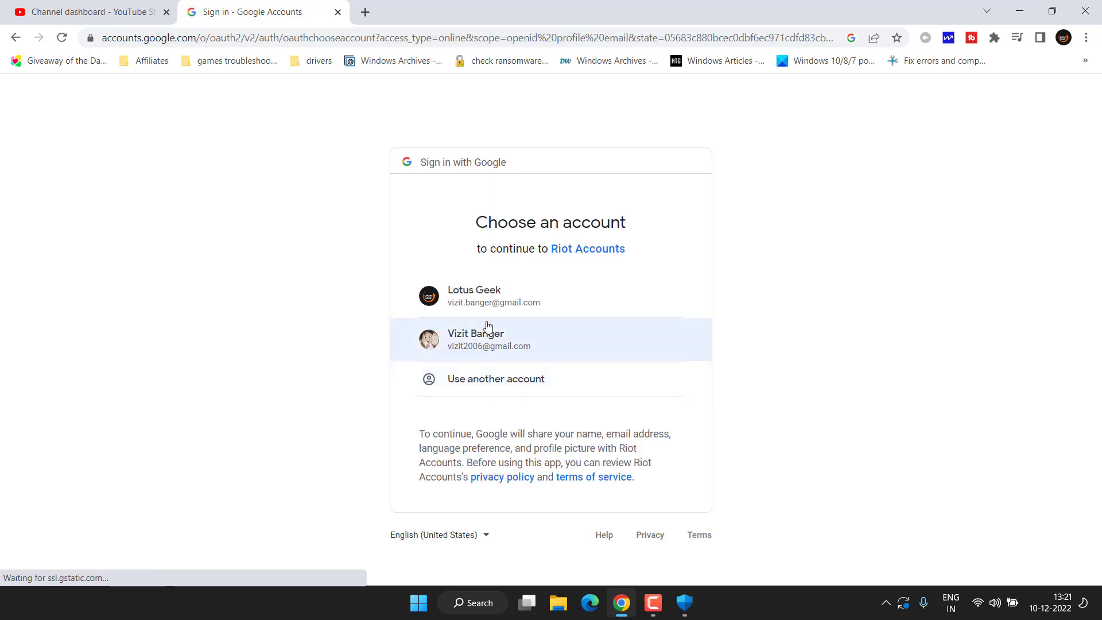
pyautogui.click(488, 297)
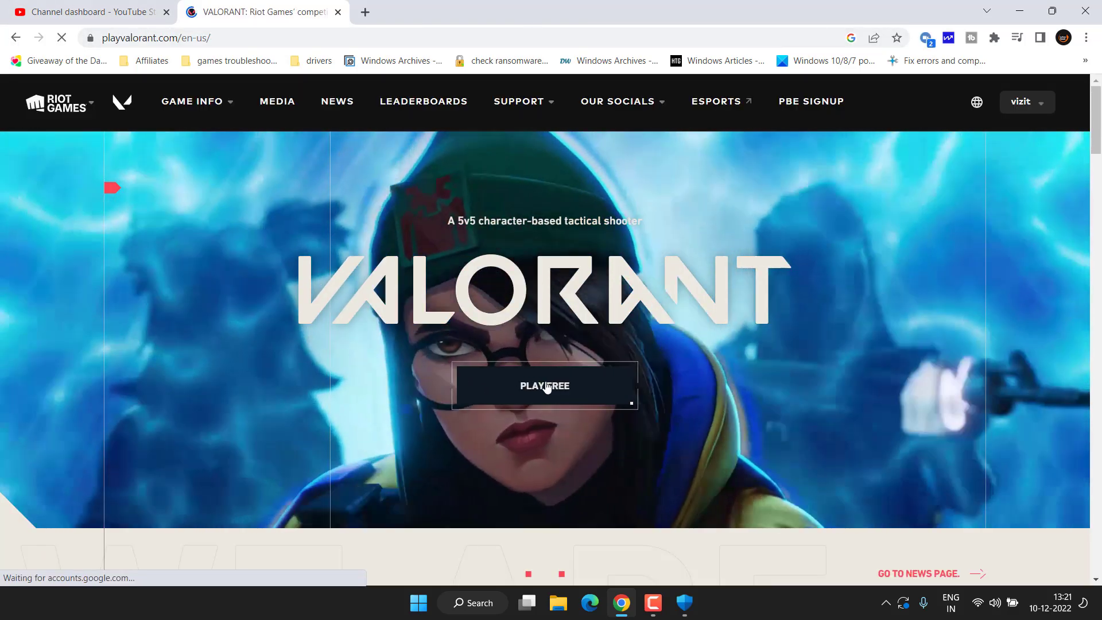
pyautogui.click(499, 386)
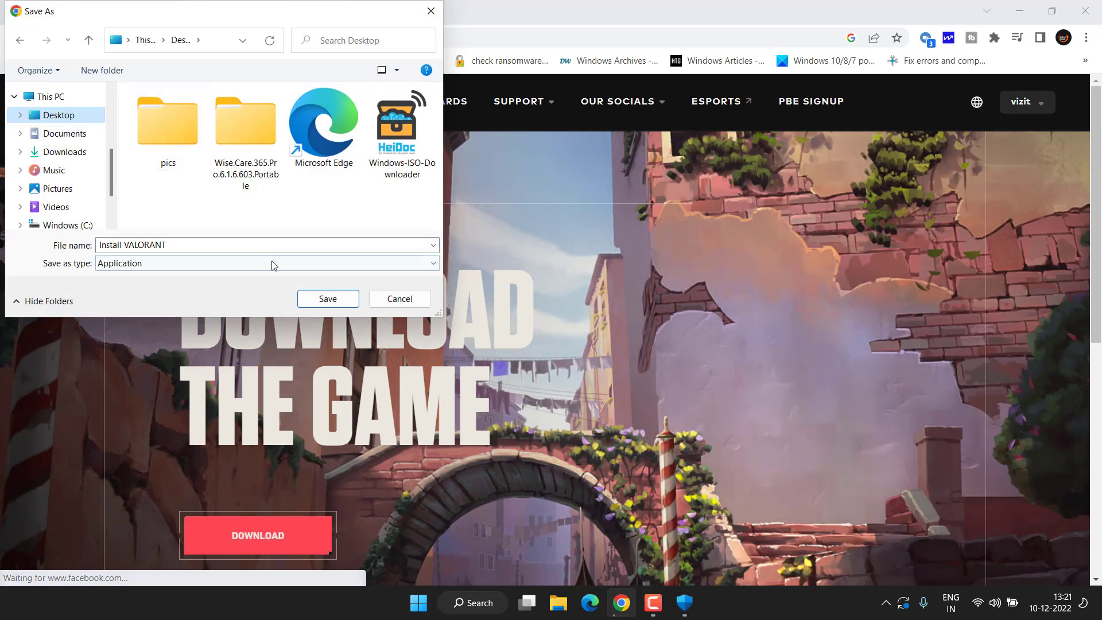
pyautogui.press('Return')
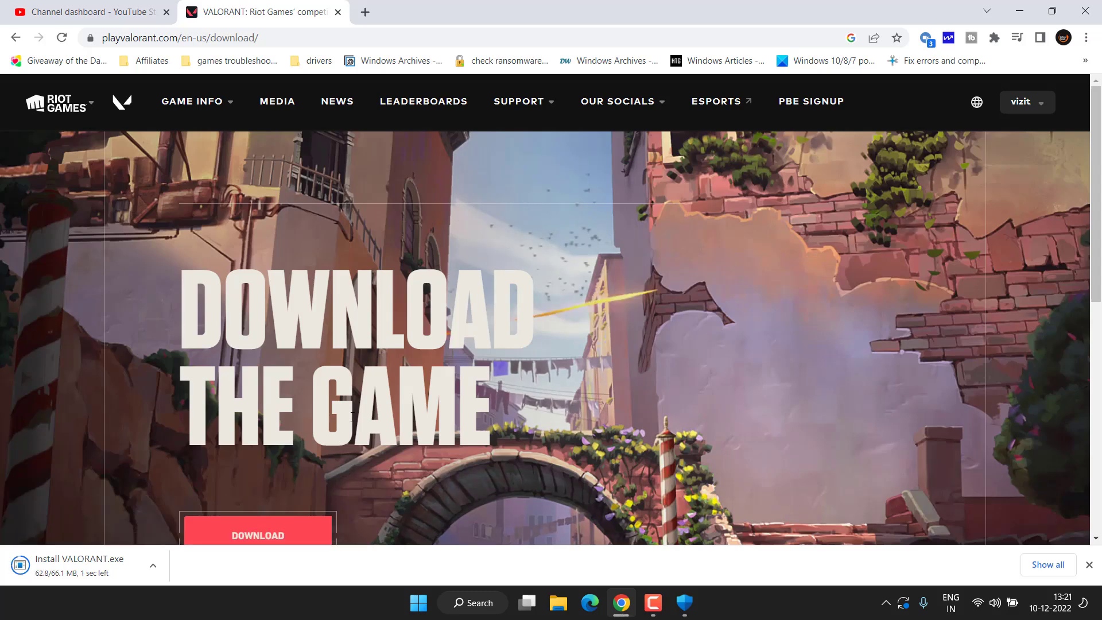
# - Minimize Chrome and run Install in the Riot Games installer to reinstall Valorant
pyautogui.click(1019, 11)
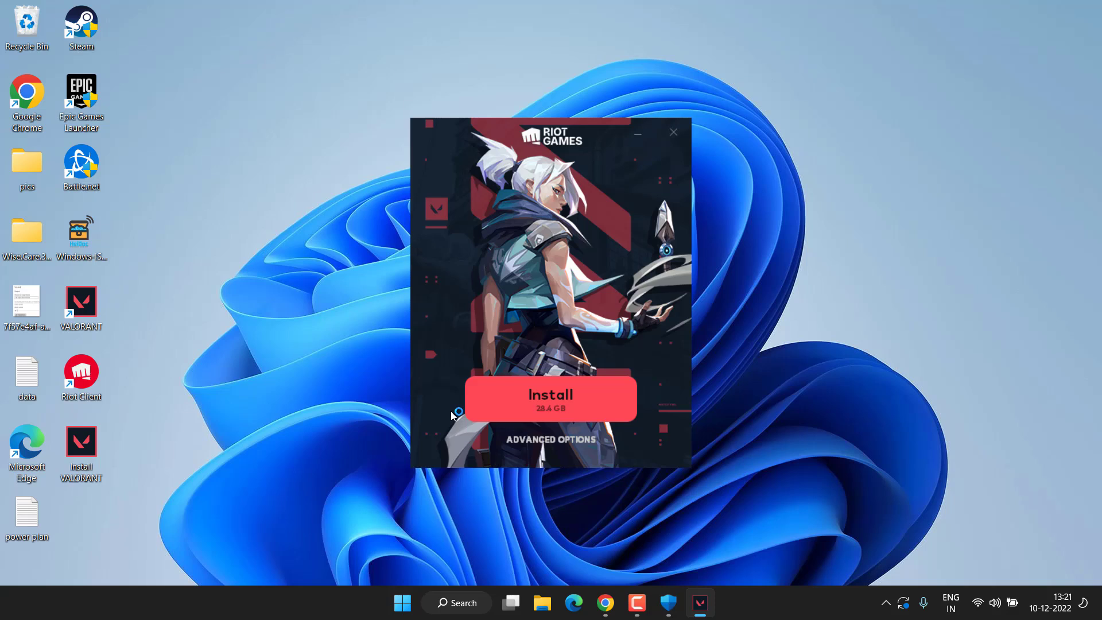
pyautogui.click(547, 397)
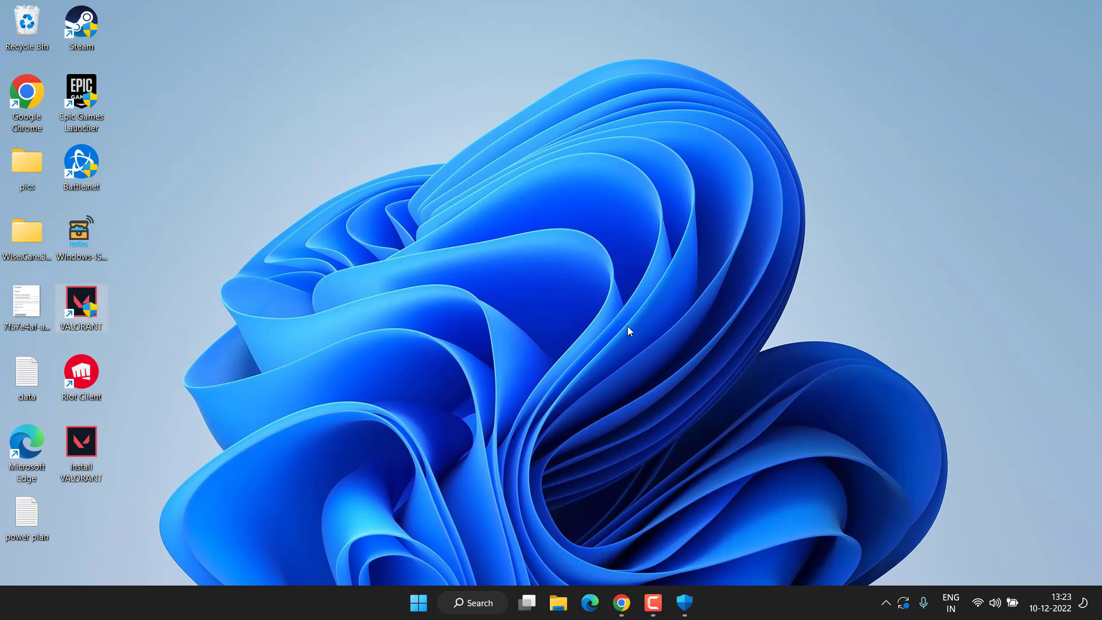
pyautogui.click(540, 303)
# - Uncheck 'Run this program as an administrator' in the Riot Client shortcut's Compatibility properties and save
pyautogui.rightClick(88, 384)
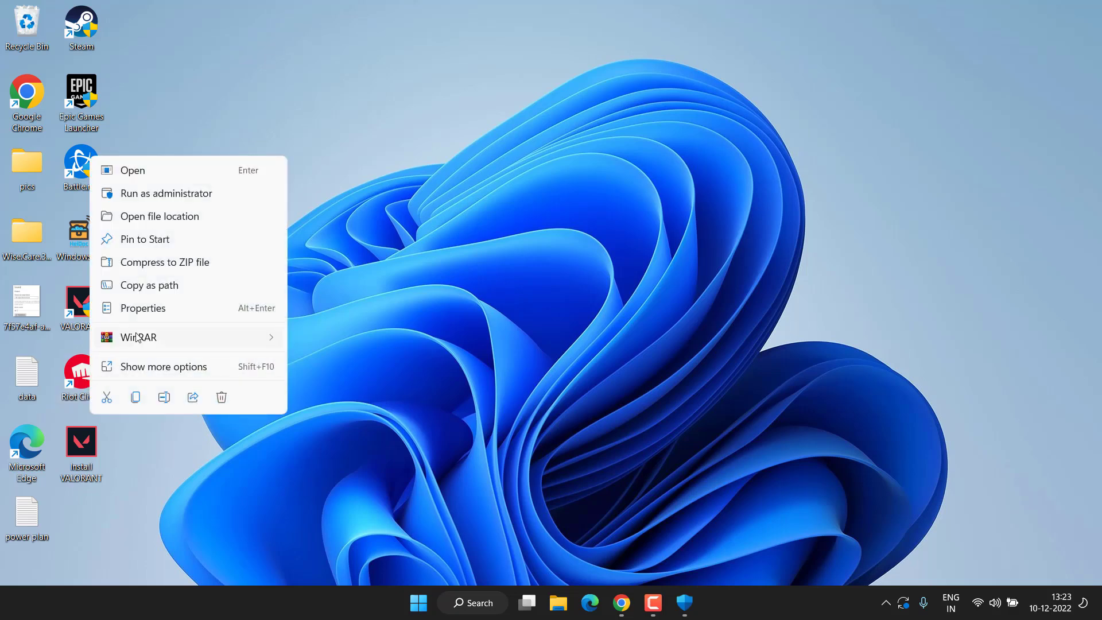
pyautogui.click(143, 309)
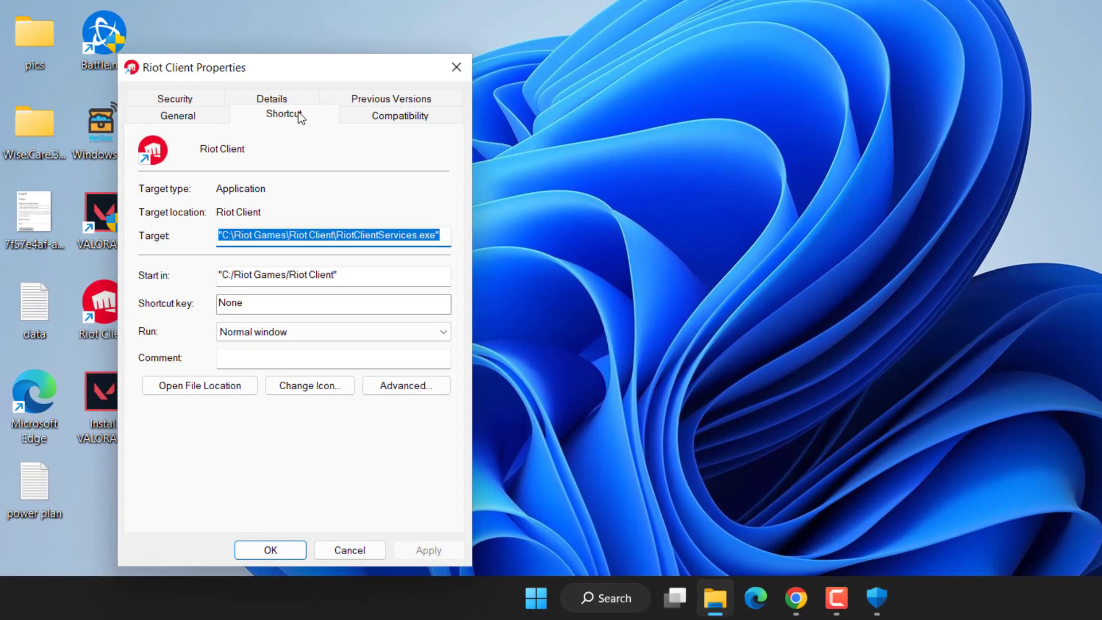
pyautogui.click(400, 115)
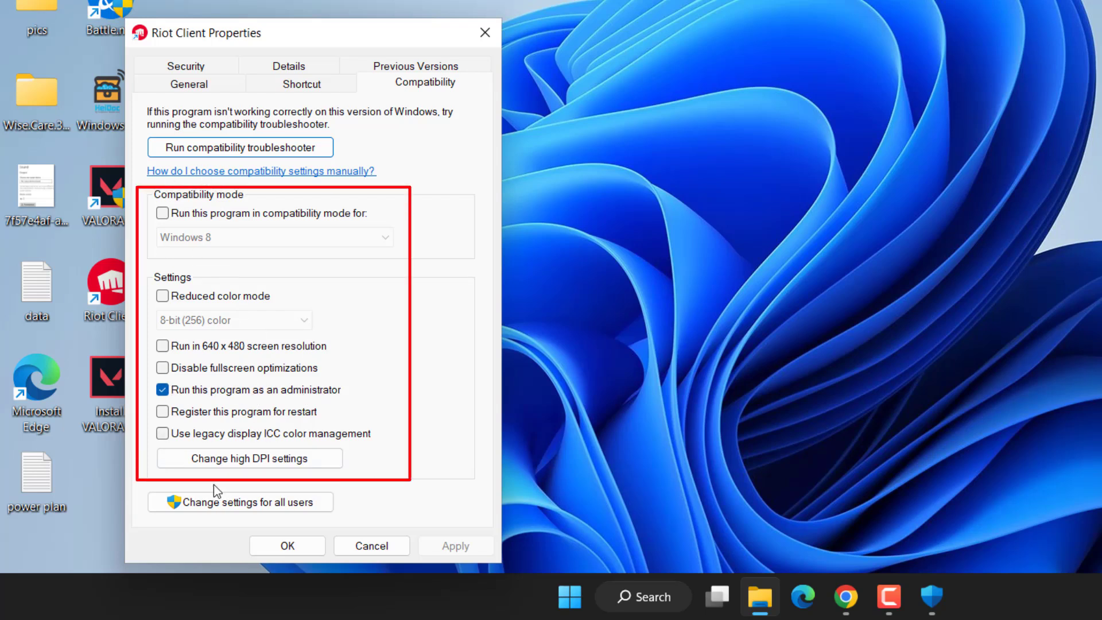
pyautogui.click(240, 396)
pyautogui.click(455, 547)
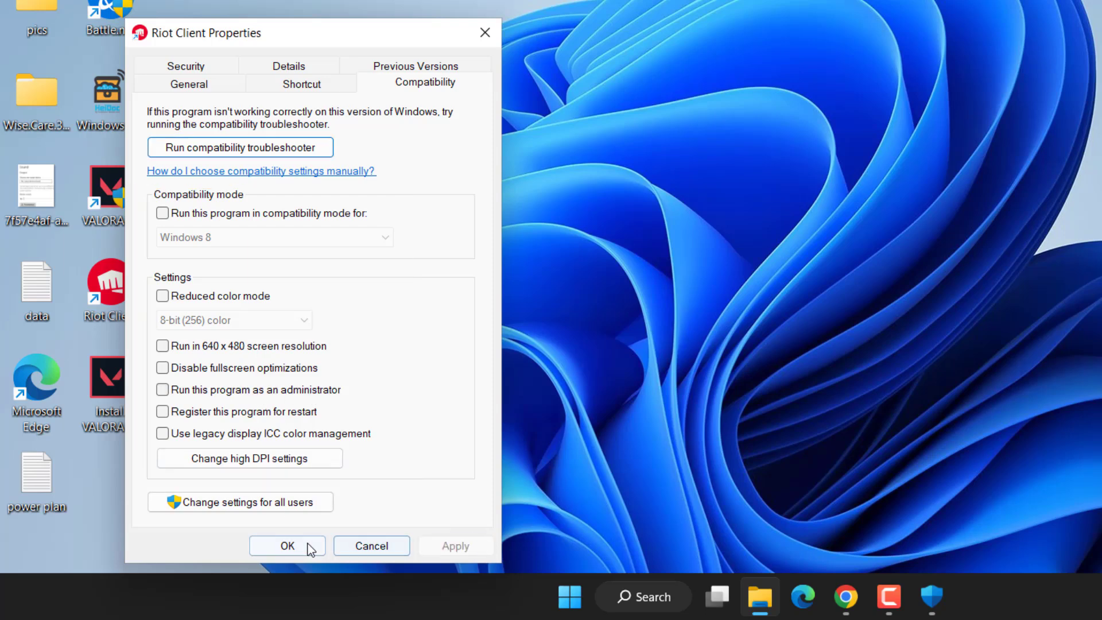
pyautogui.click(294, 546)
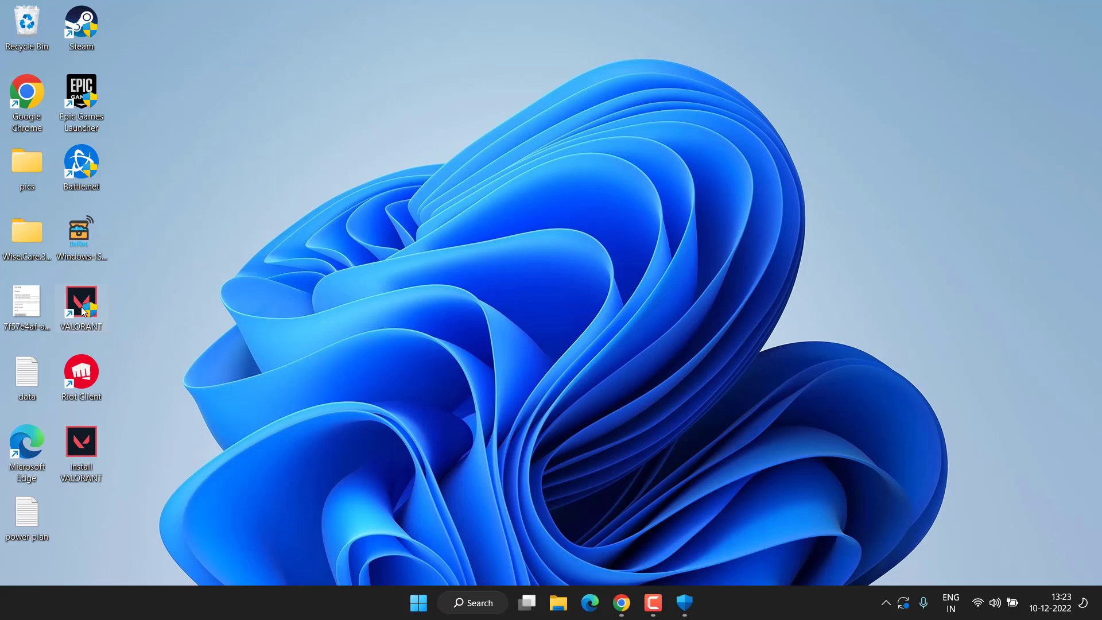
# - Leave 'Run this program as an administrator' unchecked in the VALORANT shortcut's Compatibility properties and save
pyautogui.rightClick(81, 306)
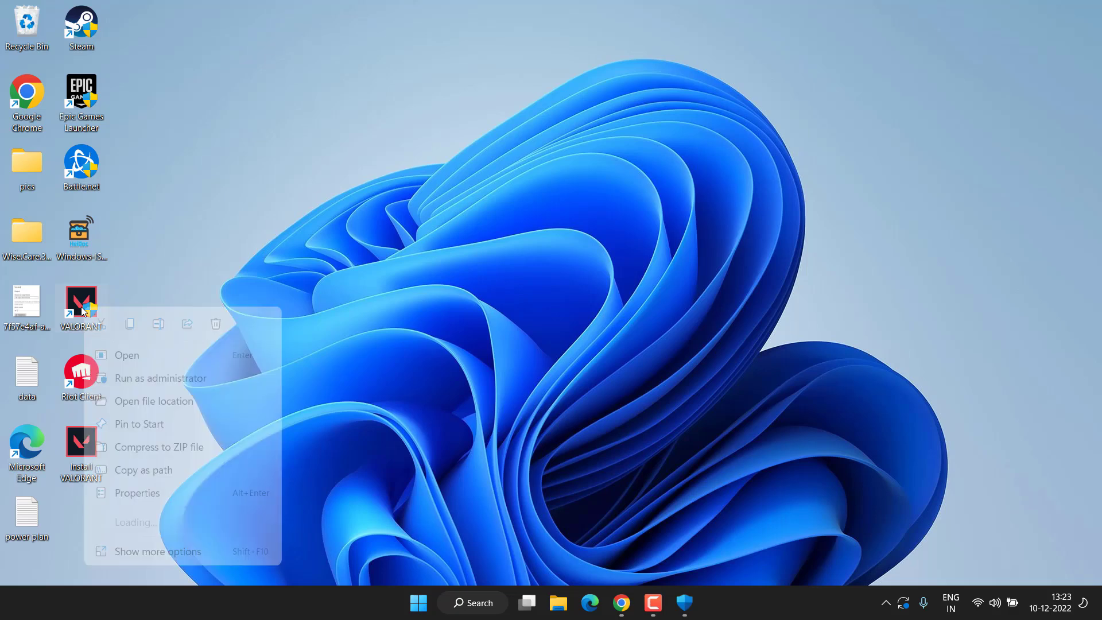
pyautogui.click(147, 492)
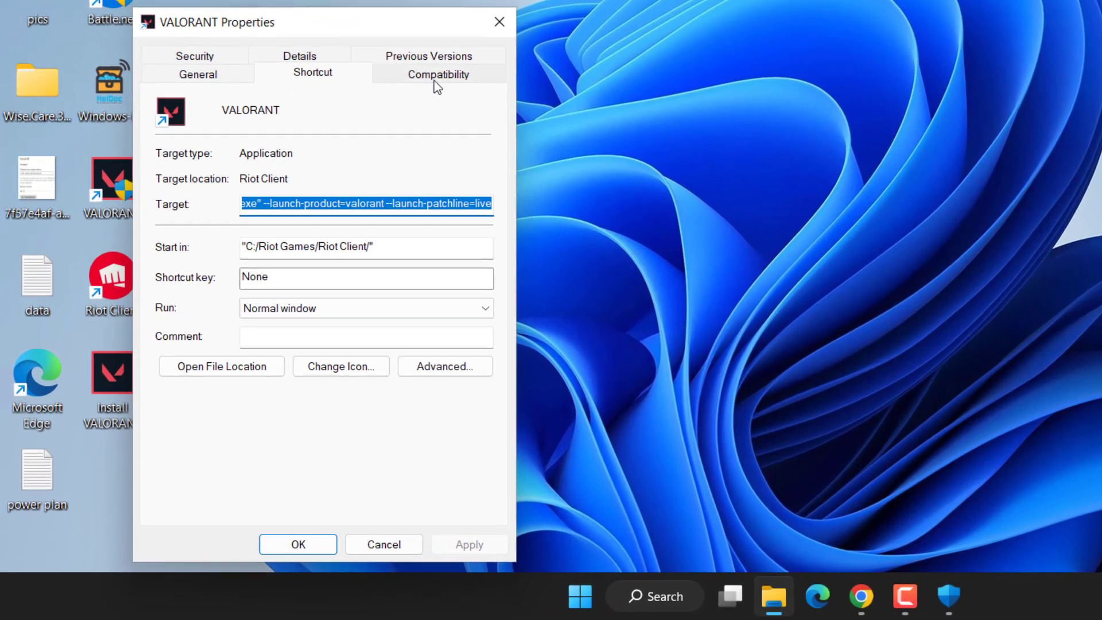
pyautogui.click(443, 69)
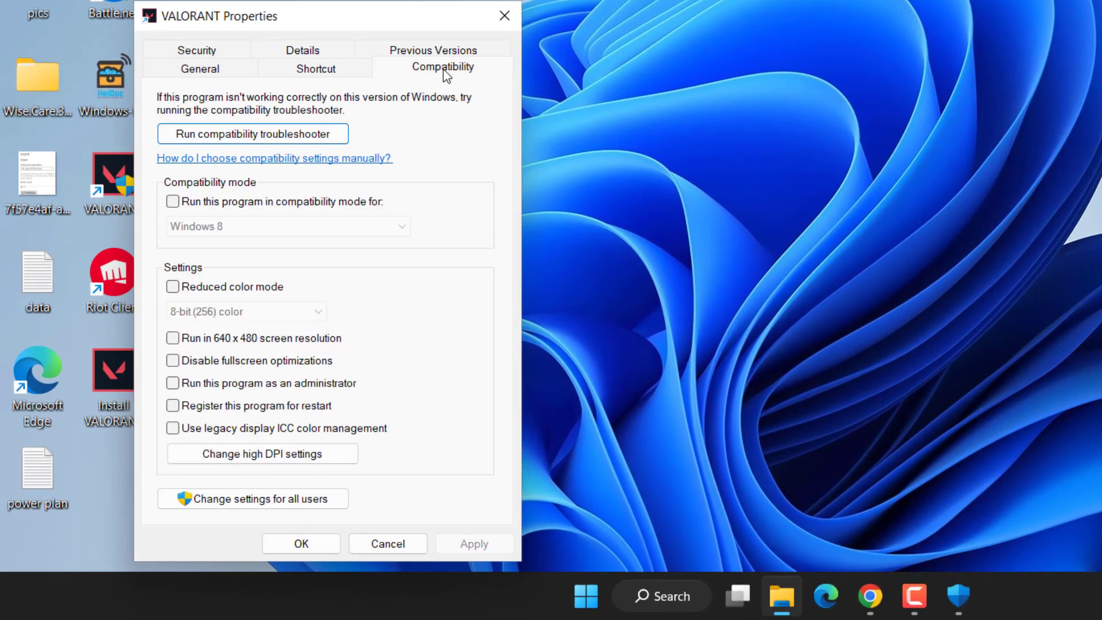
pyautogui.click(207, 384)
pyautogui.click(207, 388)
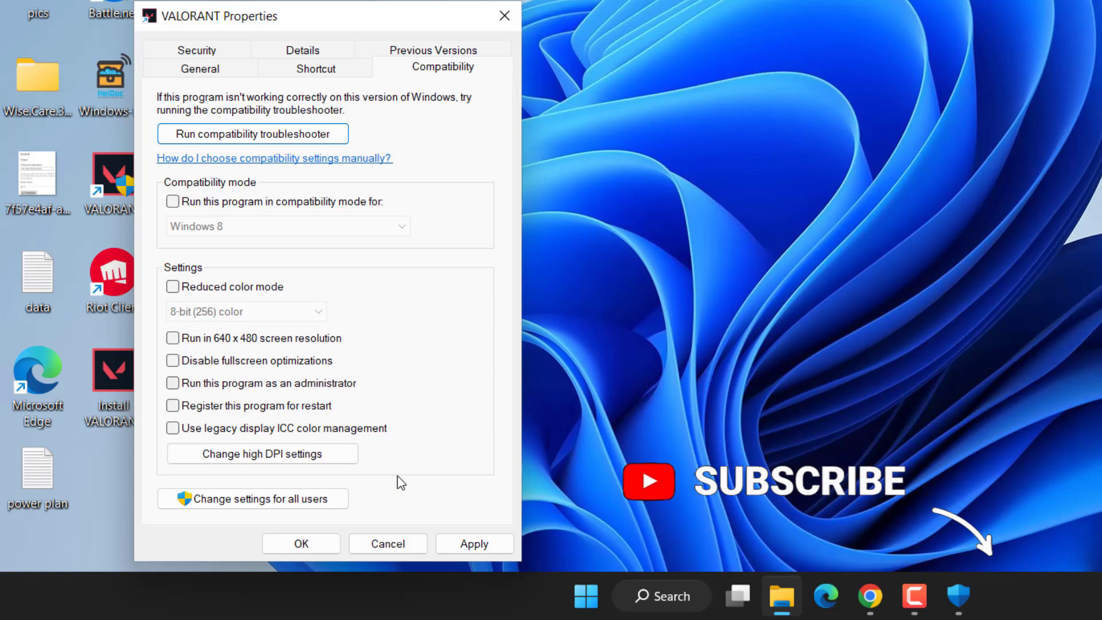
pyautogui.click(473, 543)
pyautogui.click(297, 544)
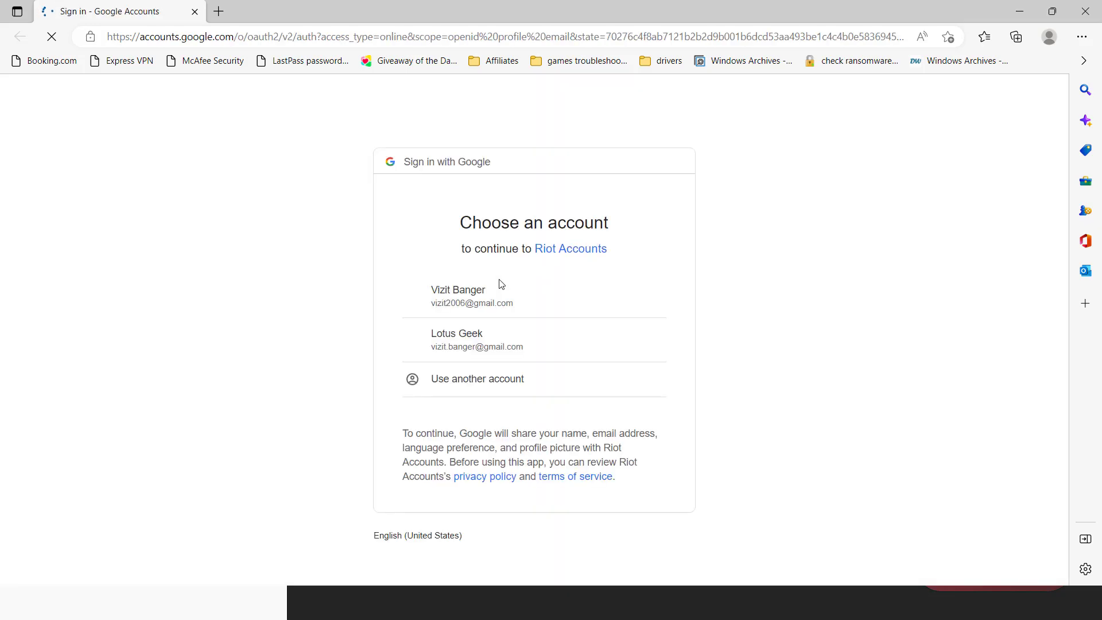
# - Pick the Google account for Riot sign-in, then close the Riot Client window
pyautogui.click(475, 305)
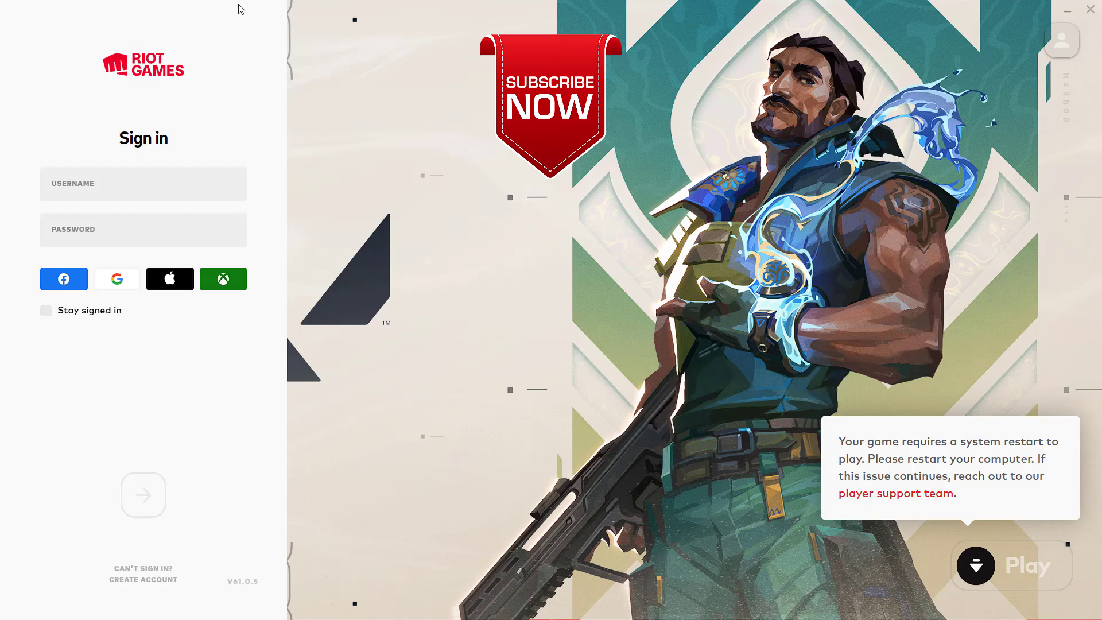
pyautogui.click(1090, 9)
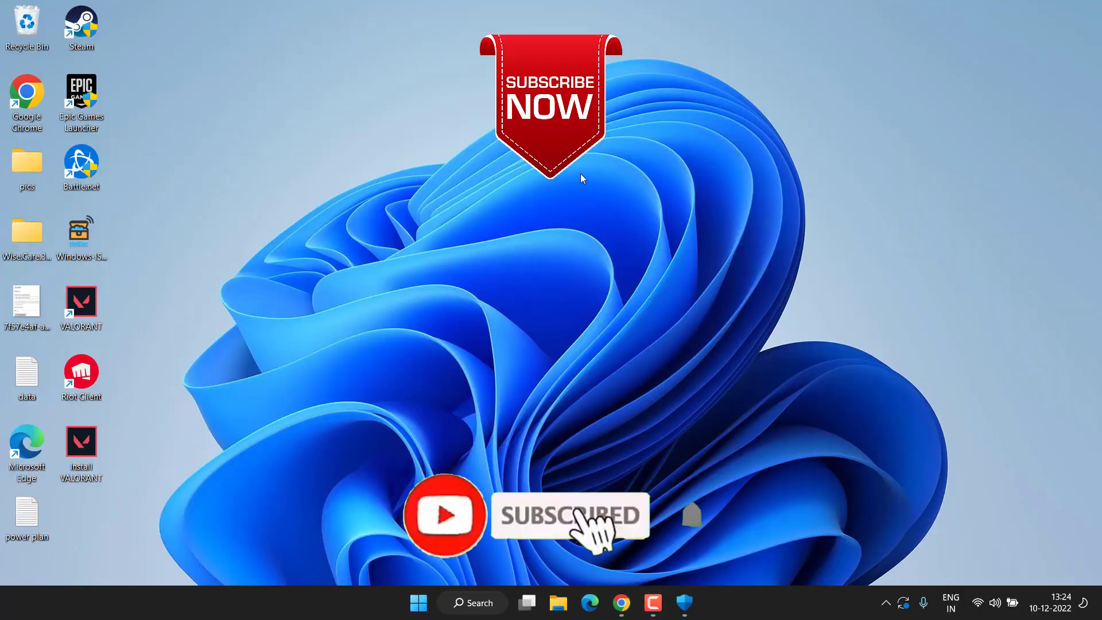